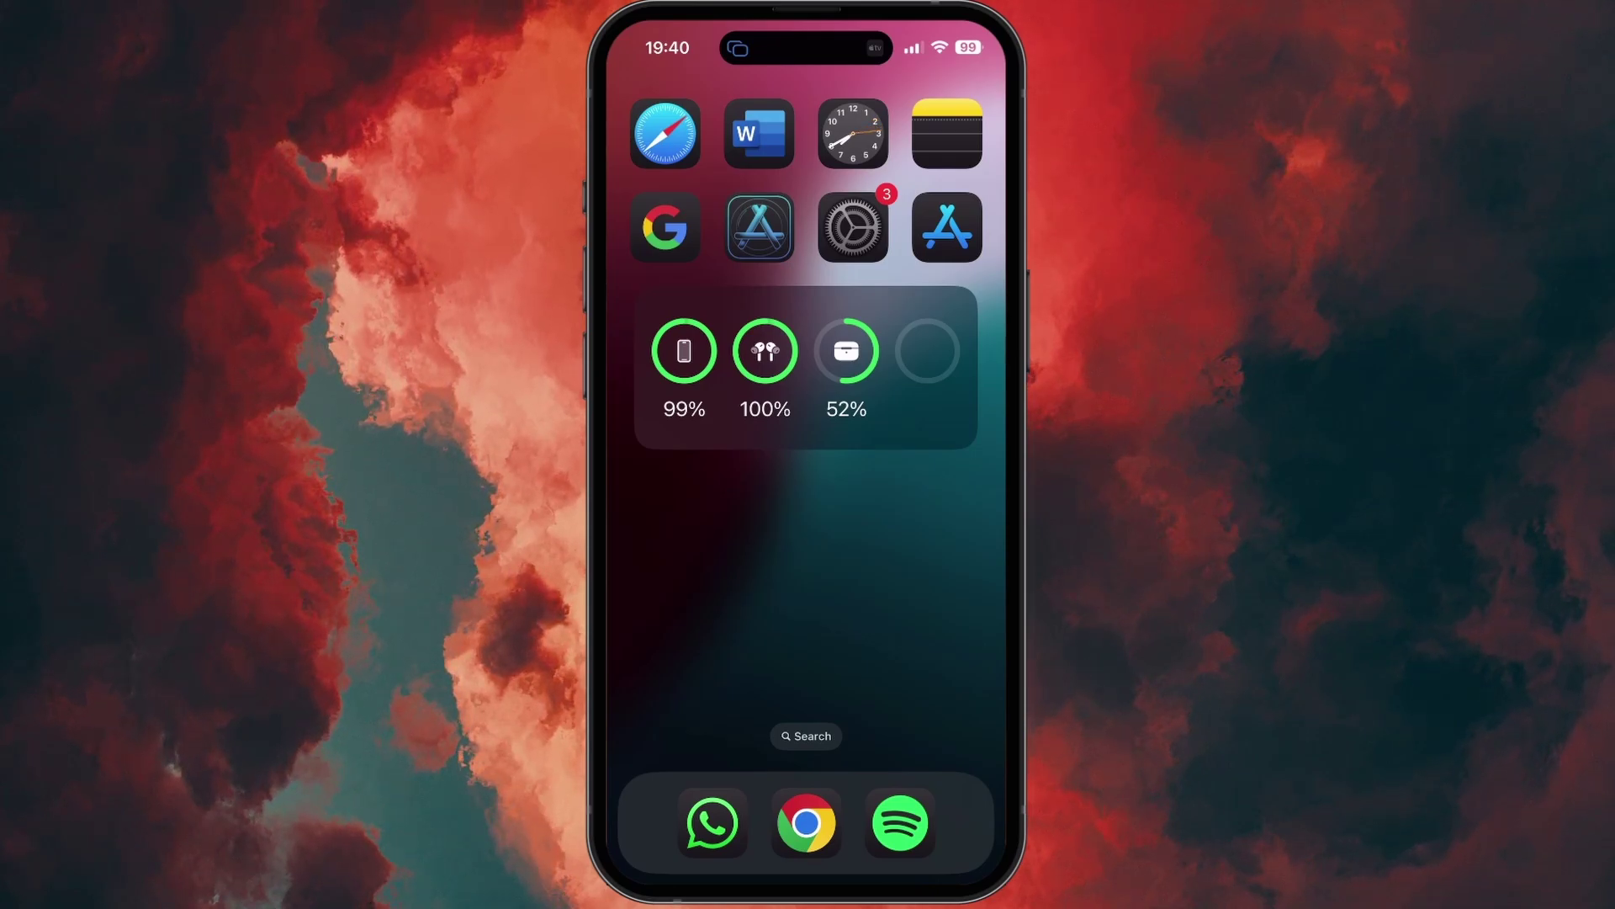
- Go to Settings > Mobile Service
{"action": "left_click", "coordinate": [853, 229]}
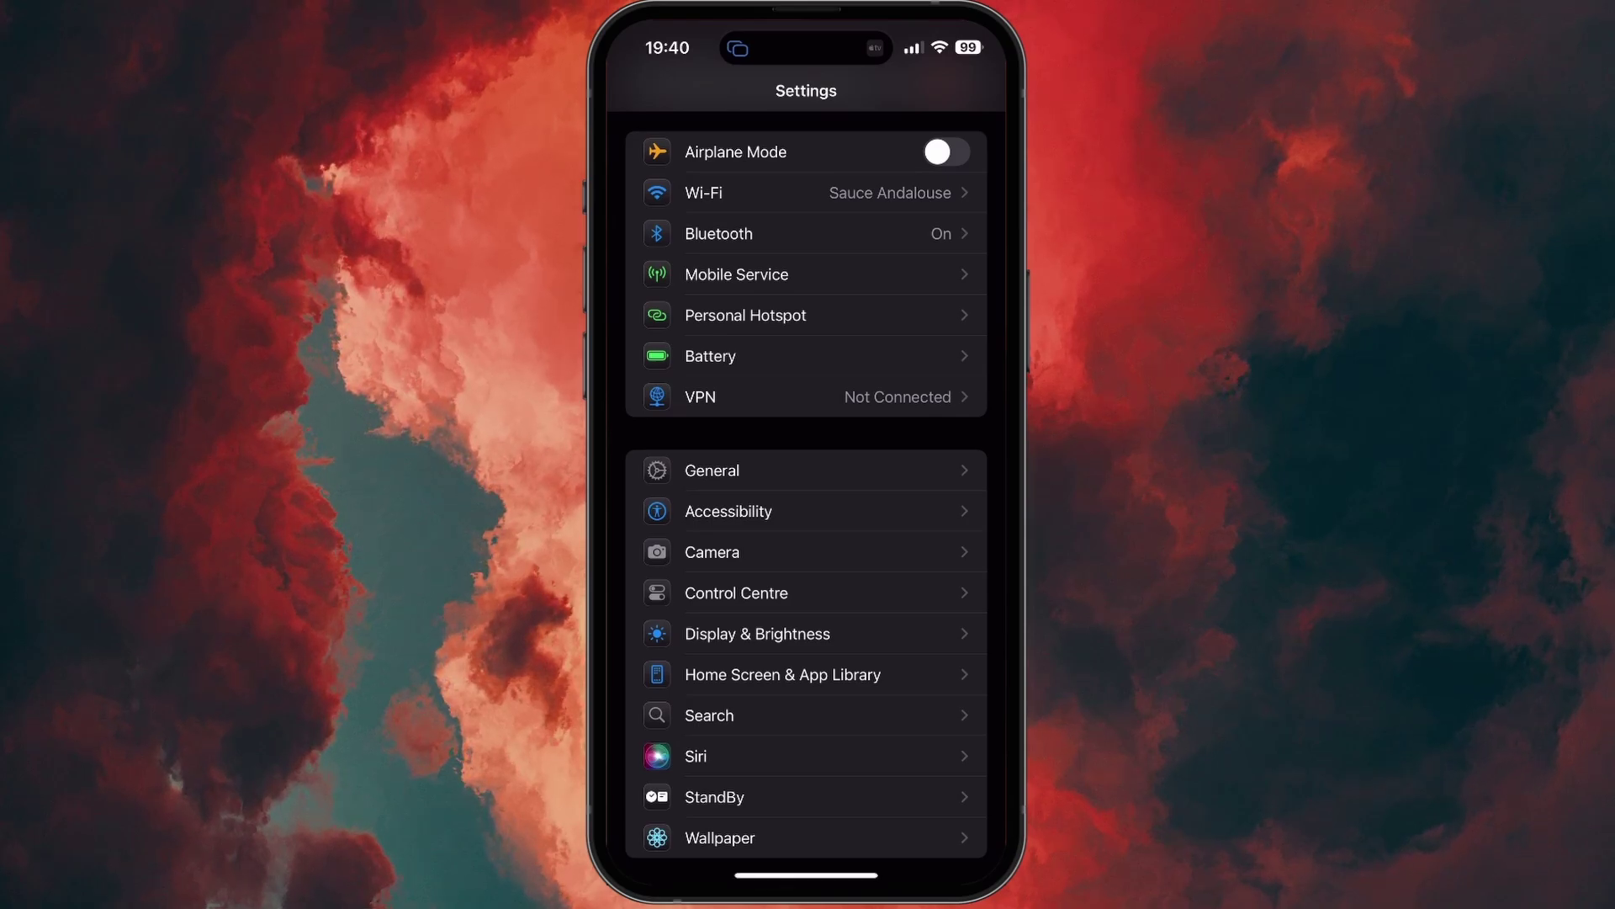
{"action": "left_click", "coordinate": [807, 274]}
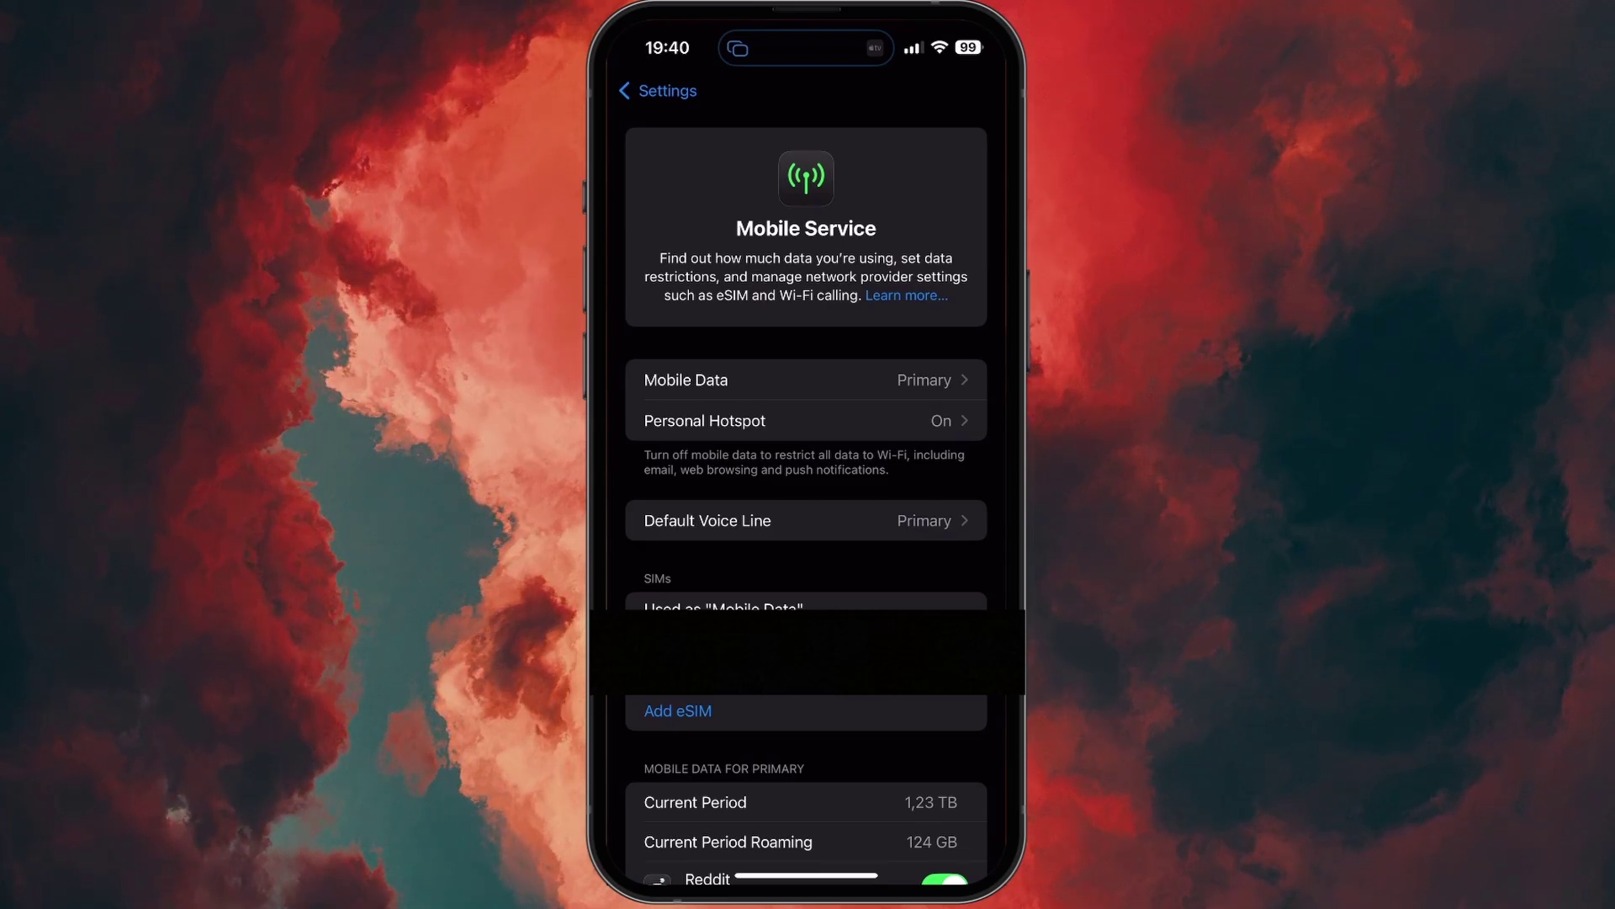
- Check the POST line's network selection and view its Data Mode, set to Allow More Data on 5G
{"action": "left_click", "coordinate": [806, 608]}
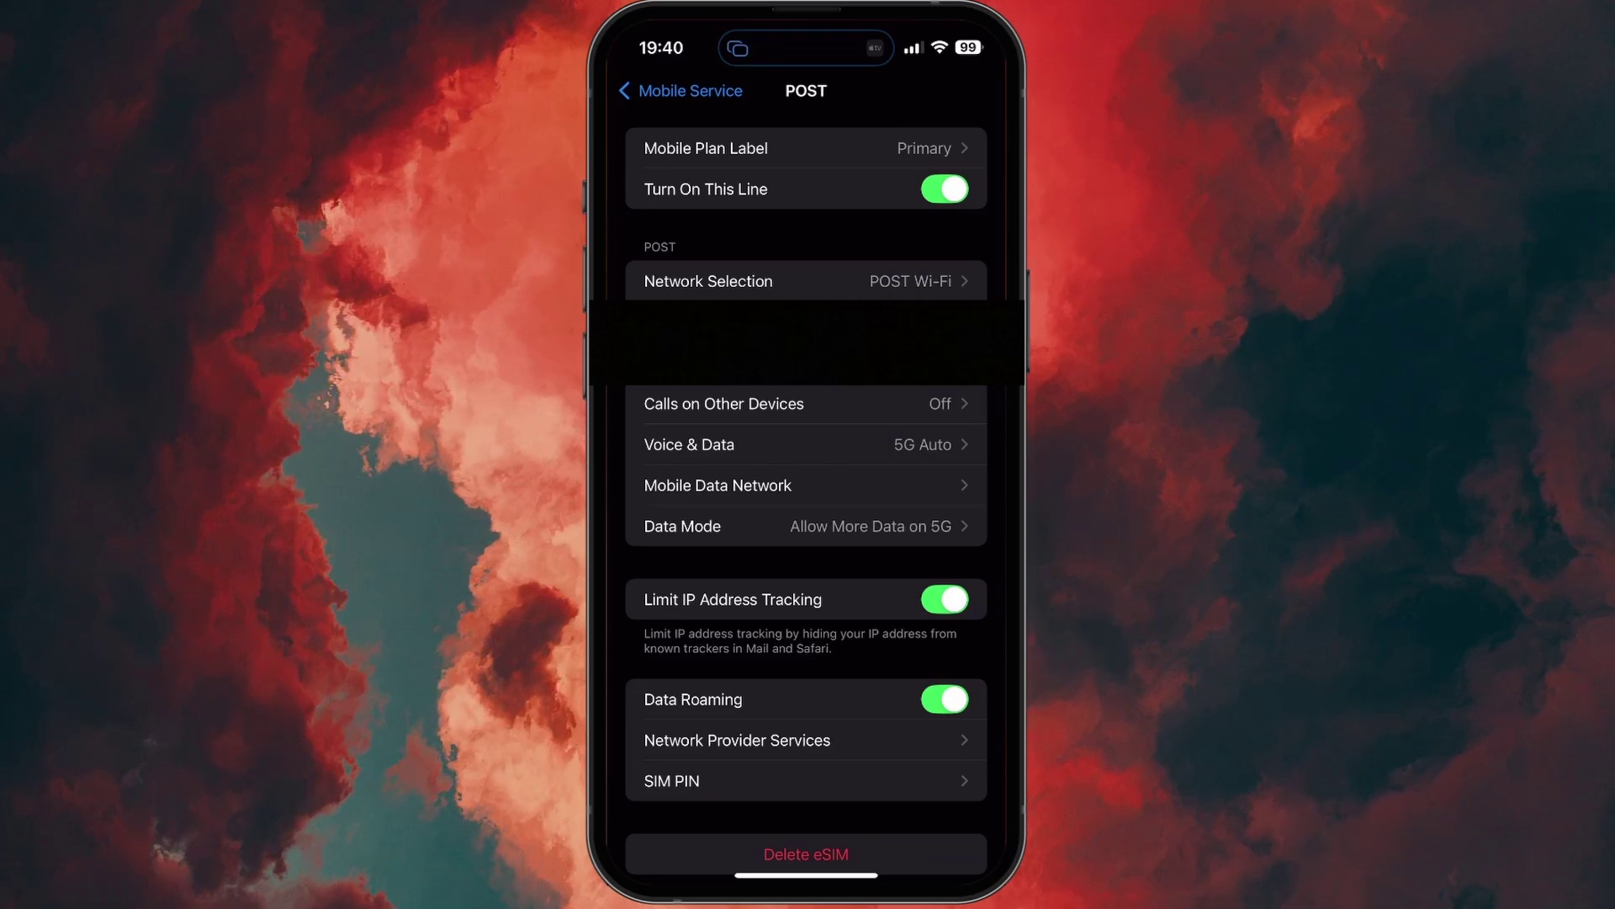
{"action": "left_click", "coordinate": [807, 280]}
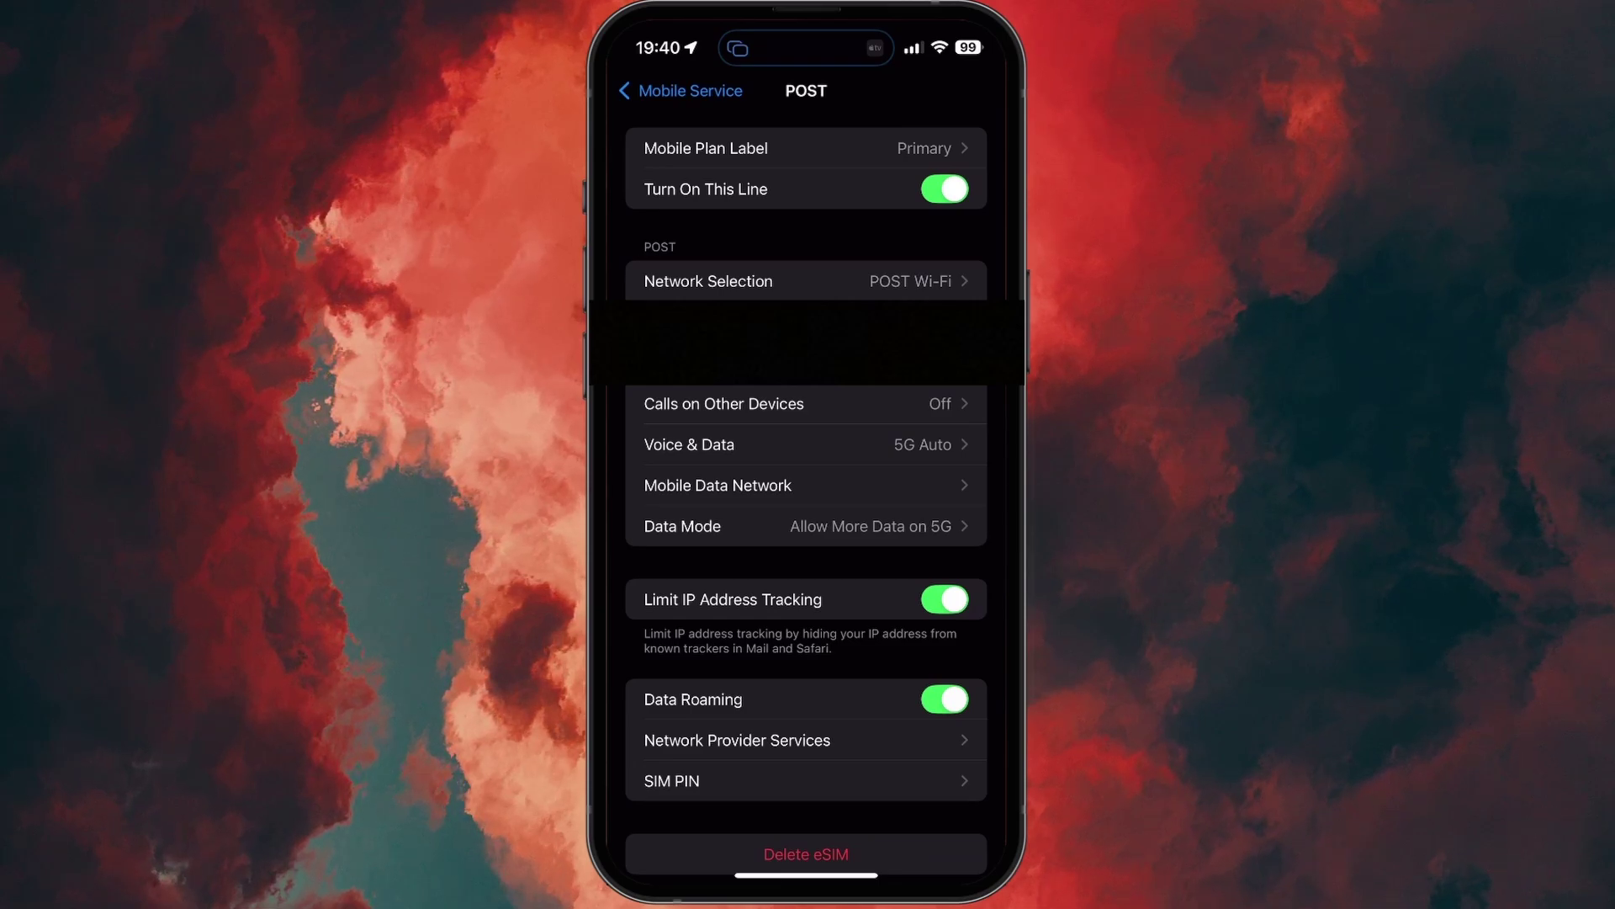
{"action": "left_click", "coordinate": [807, 526]}
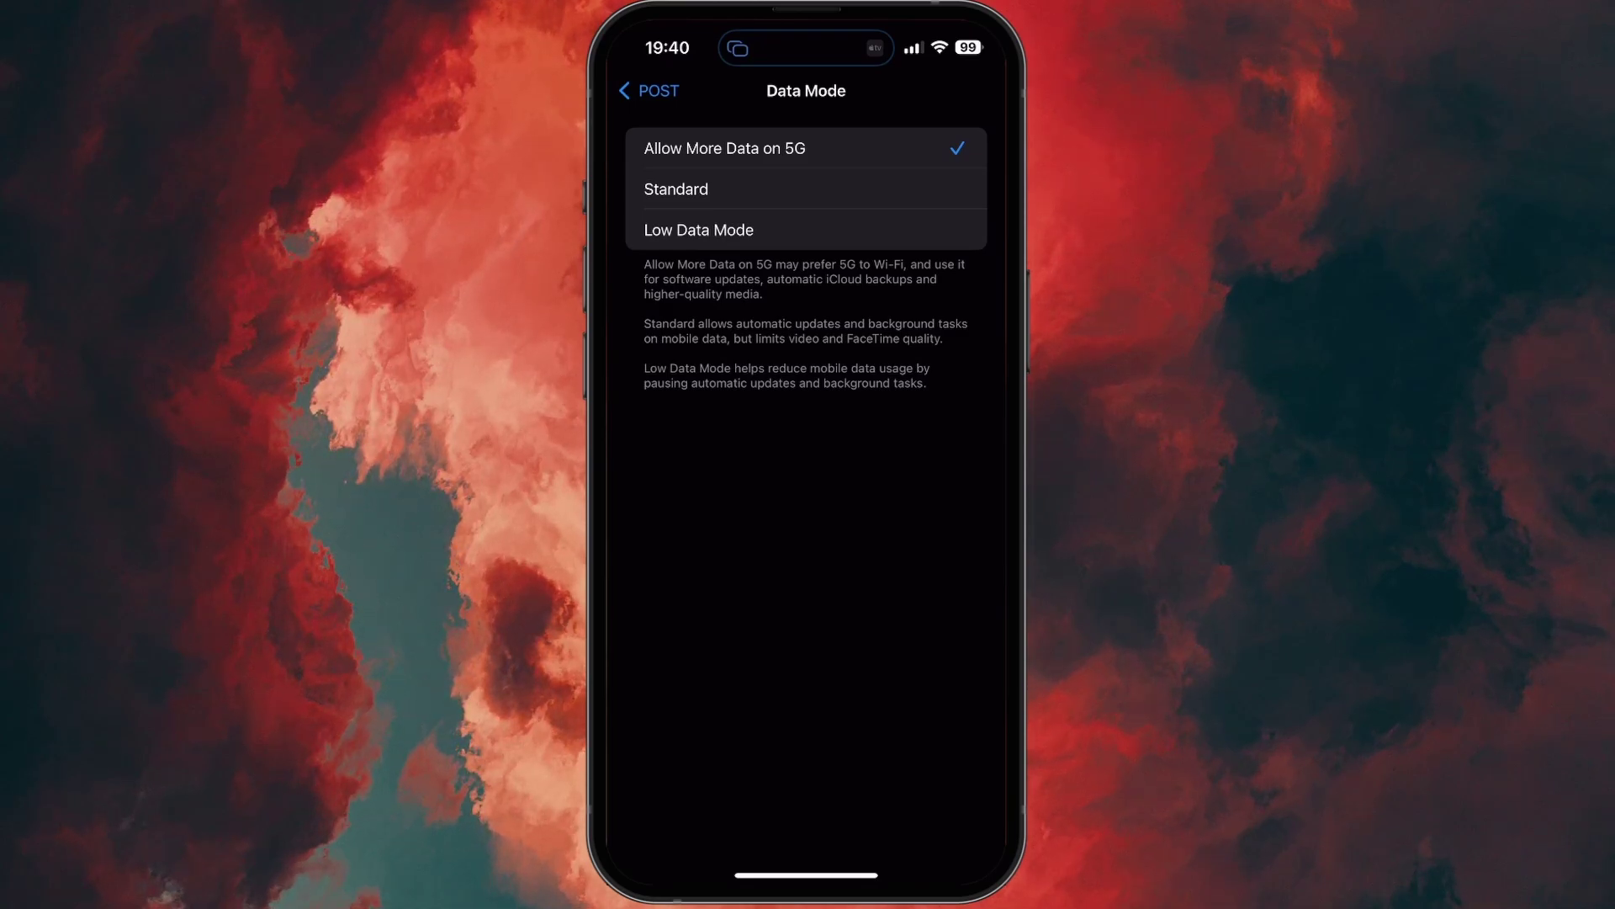
- Go back from Data Mode to the POST line settings
{"action": "left_click", "coordinate": [649, 91]}
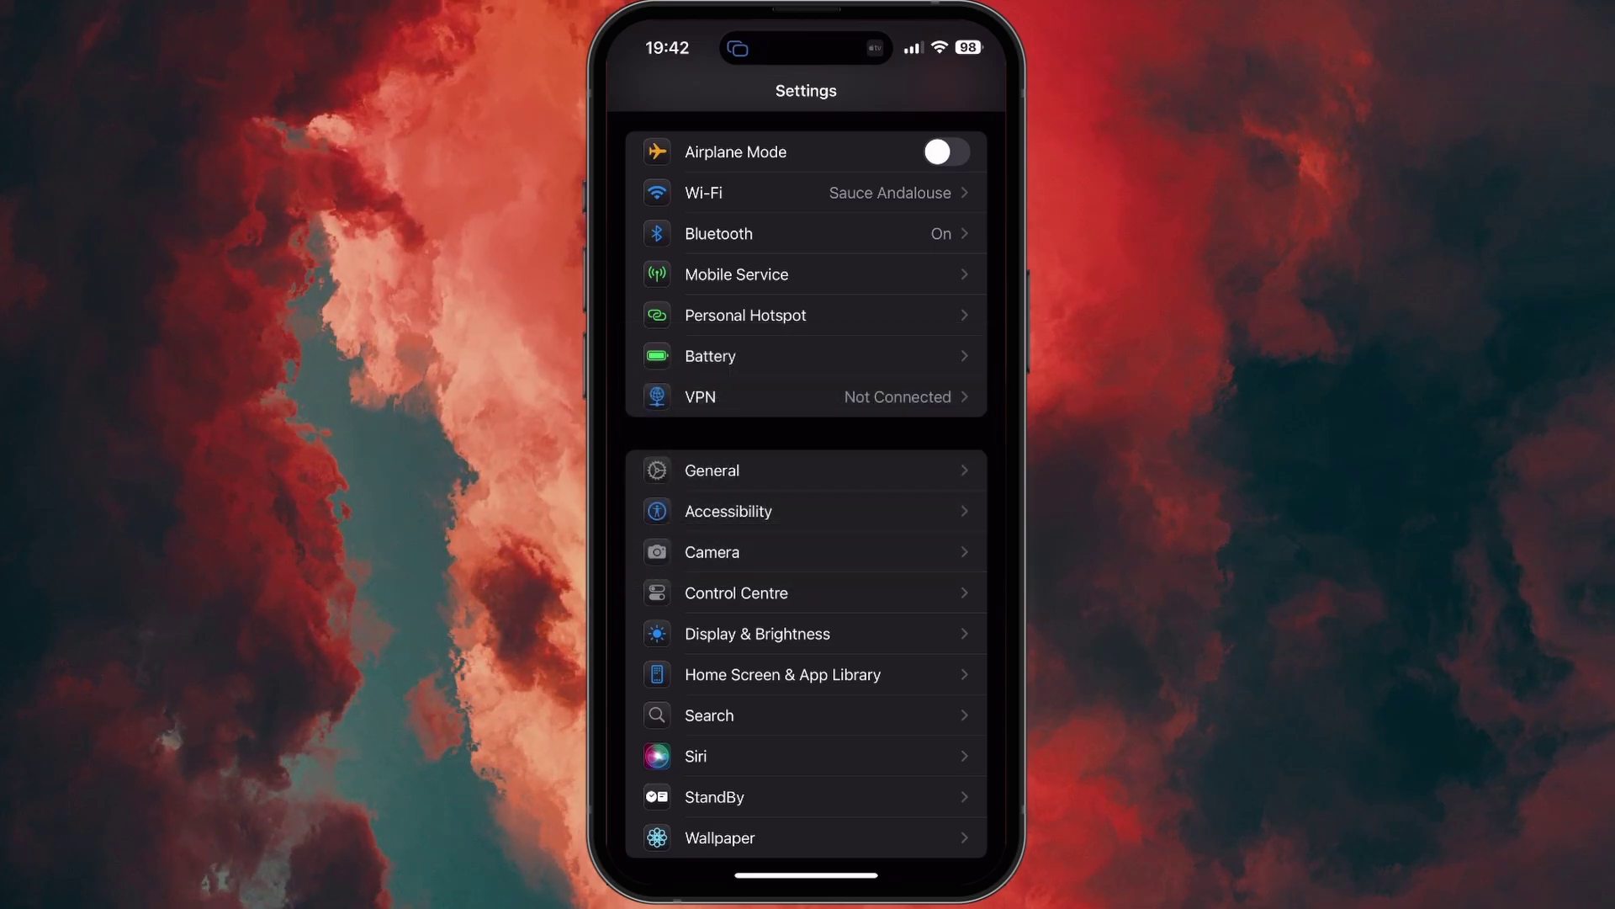
{"action": "scroll", "coordinate": [806, 505], "scroll_direction": "down", "scroll_amount": 5}
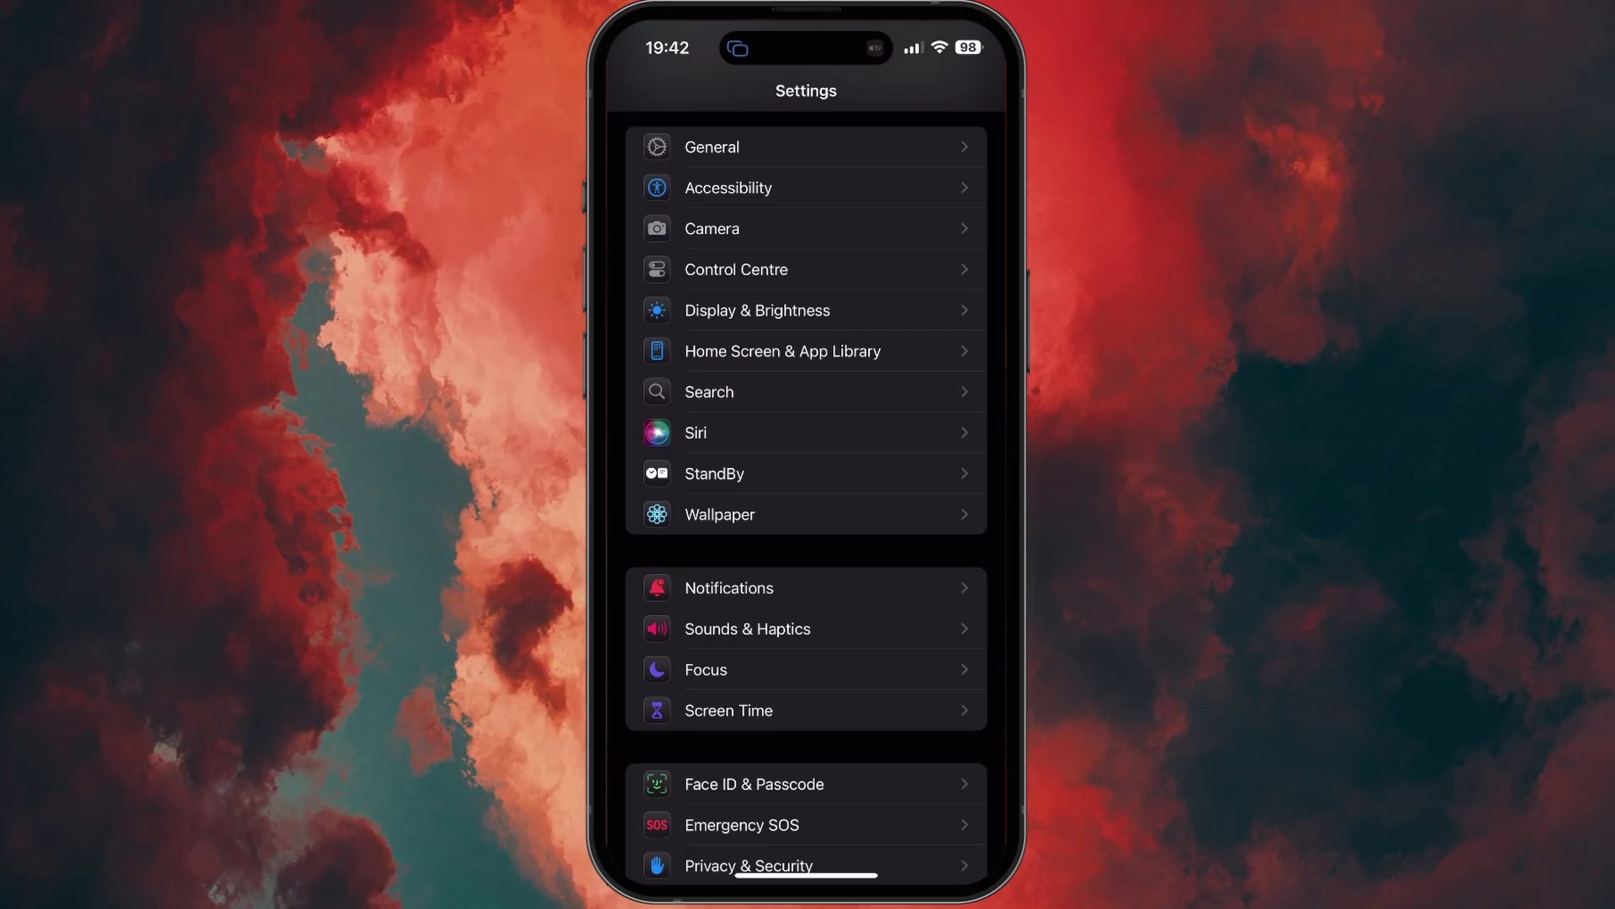
- Show the reset options under General > Transfer or Reset iPhone
{"action": "left_click", "coordinate": [807, 146]}
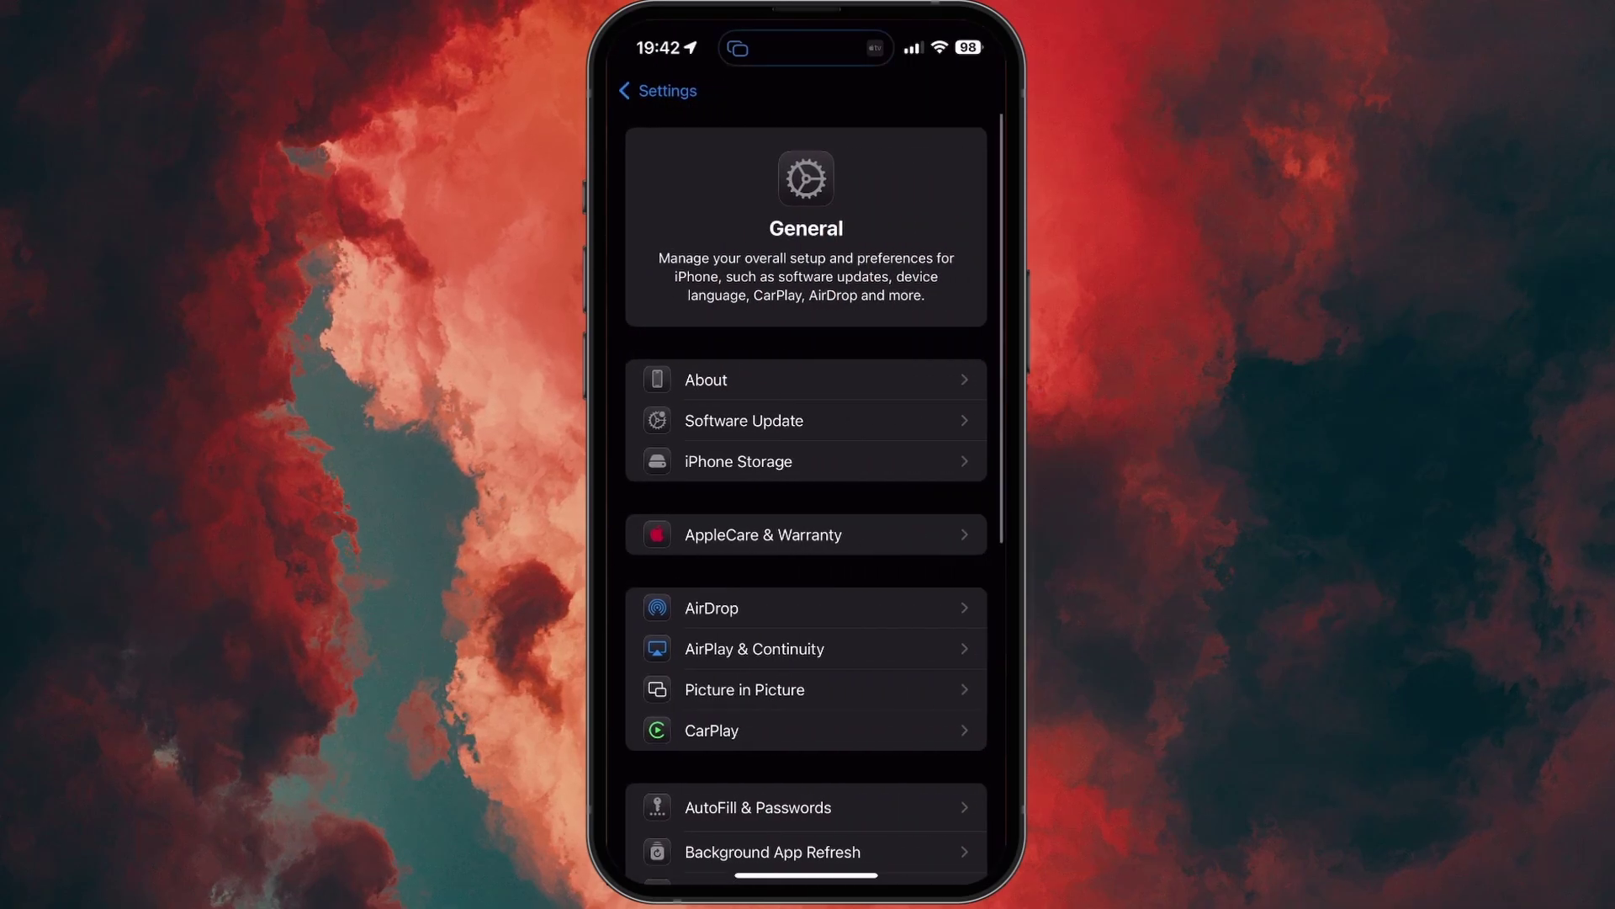
{"action": "scroll", "coordinate": [807, 506], "scroll_direction": "down", "scroll_amount": 10}
{"action": "left_click", "coordinate": [807, 723]}
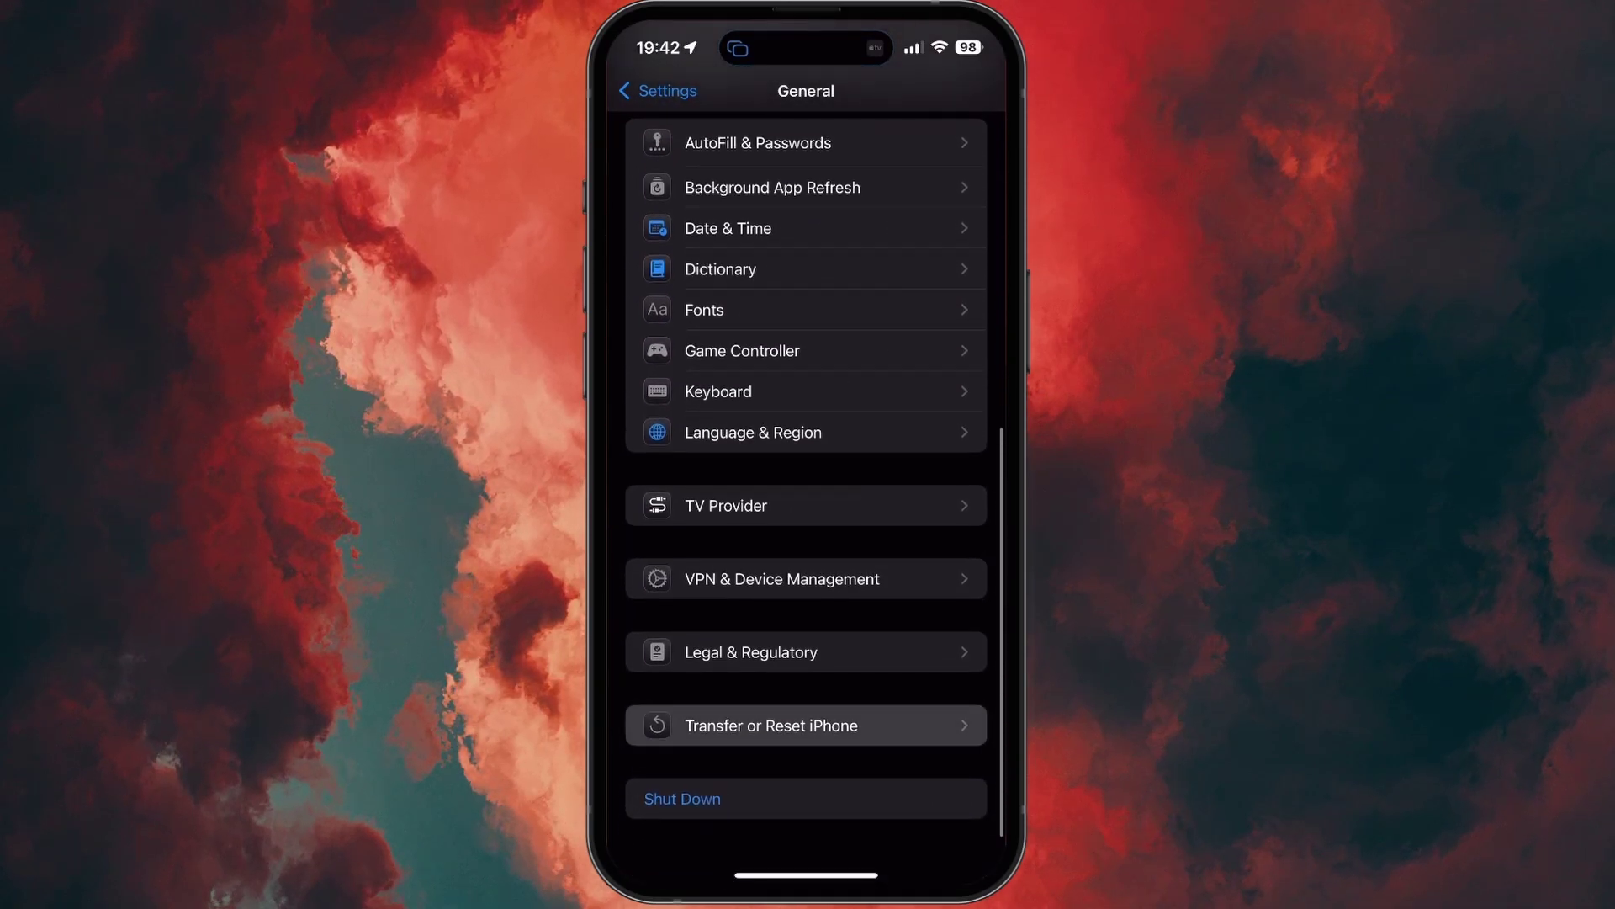
{"action": "left_click", "coordinate": [806, 788]}
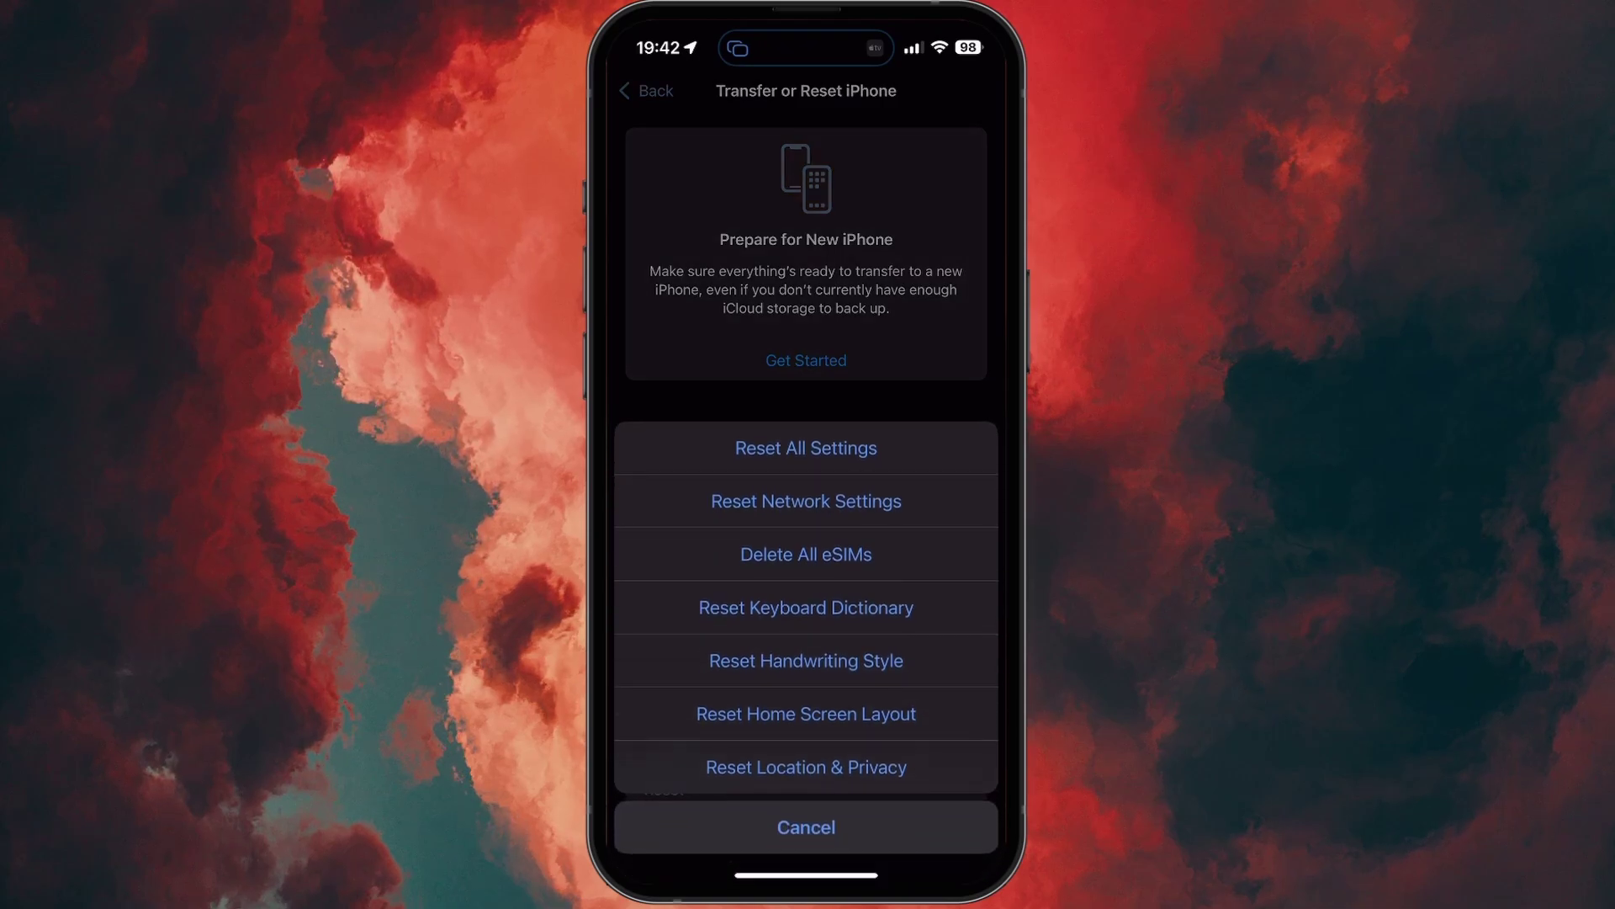
- Start Reset Network Settings, cancel at the passcode prompt, and go back to Settings
{"action": "left_click", "coordinate": [807, 501]}
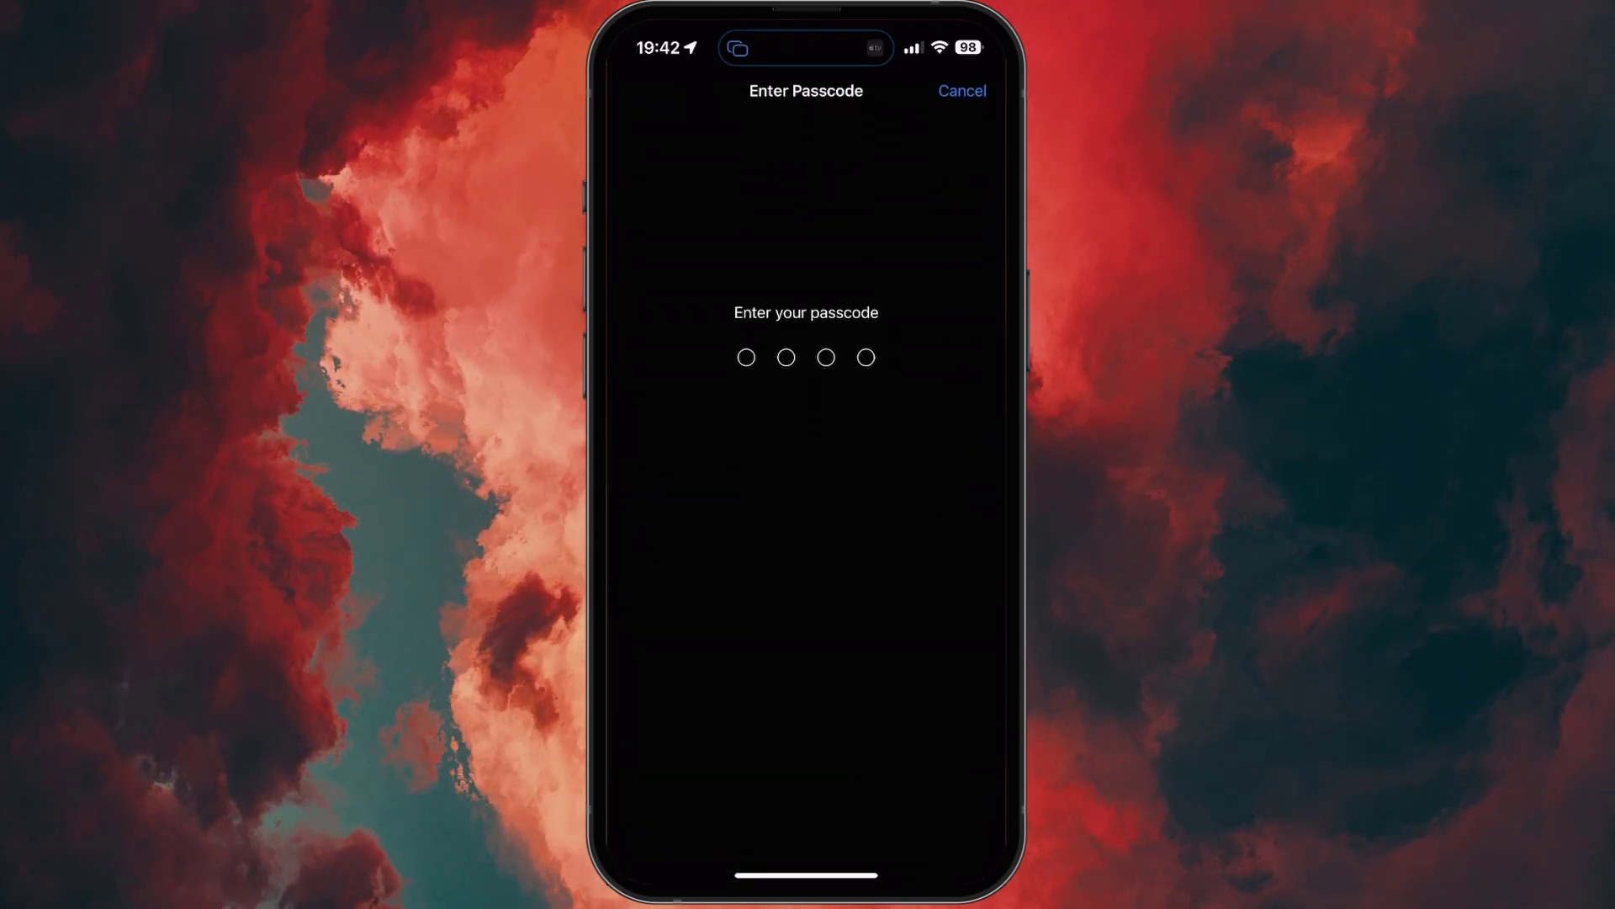
{"action": "left_click", "coordinate": [961, 92]}
{"action": "left_click", "coordinate": [647, 91]}
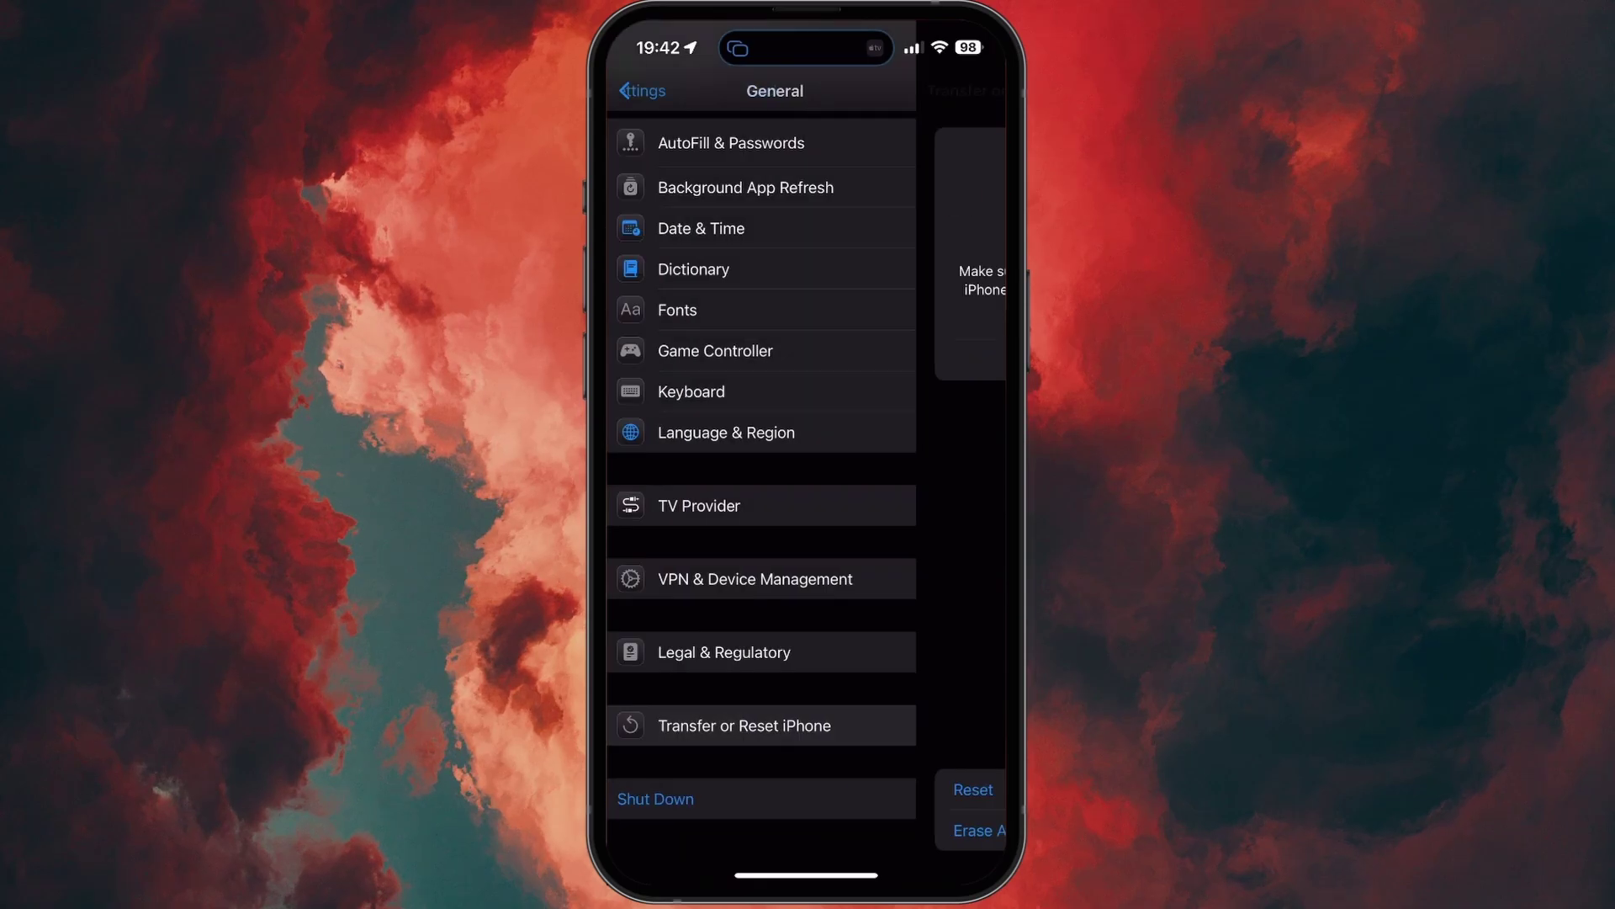
{"action": "left_click", "coordinate": [647, 91]}
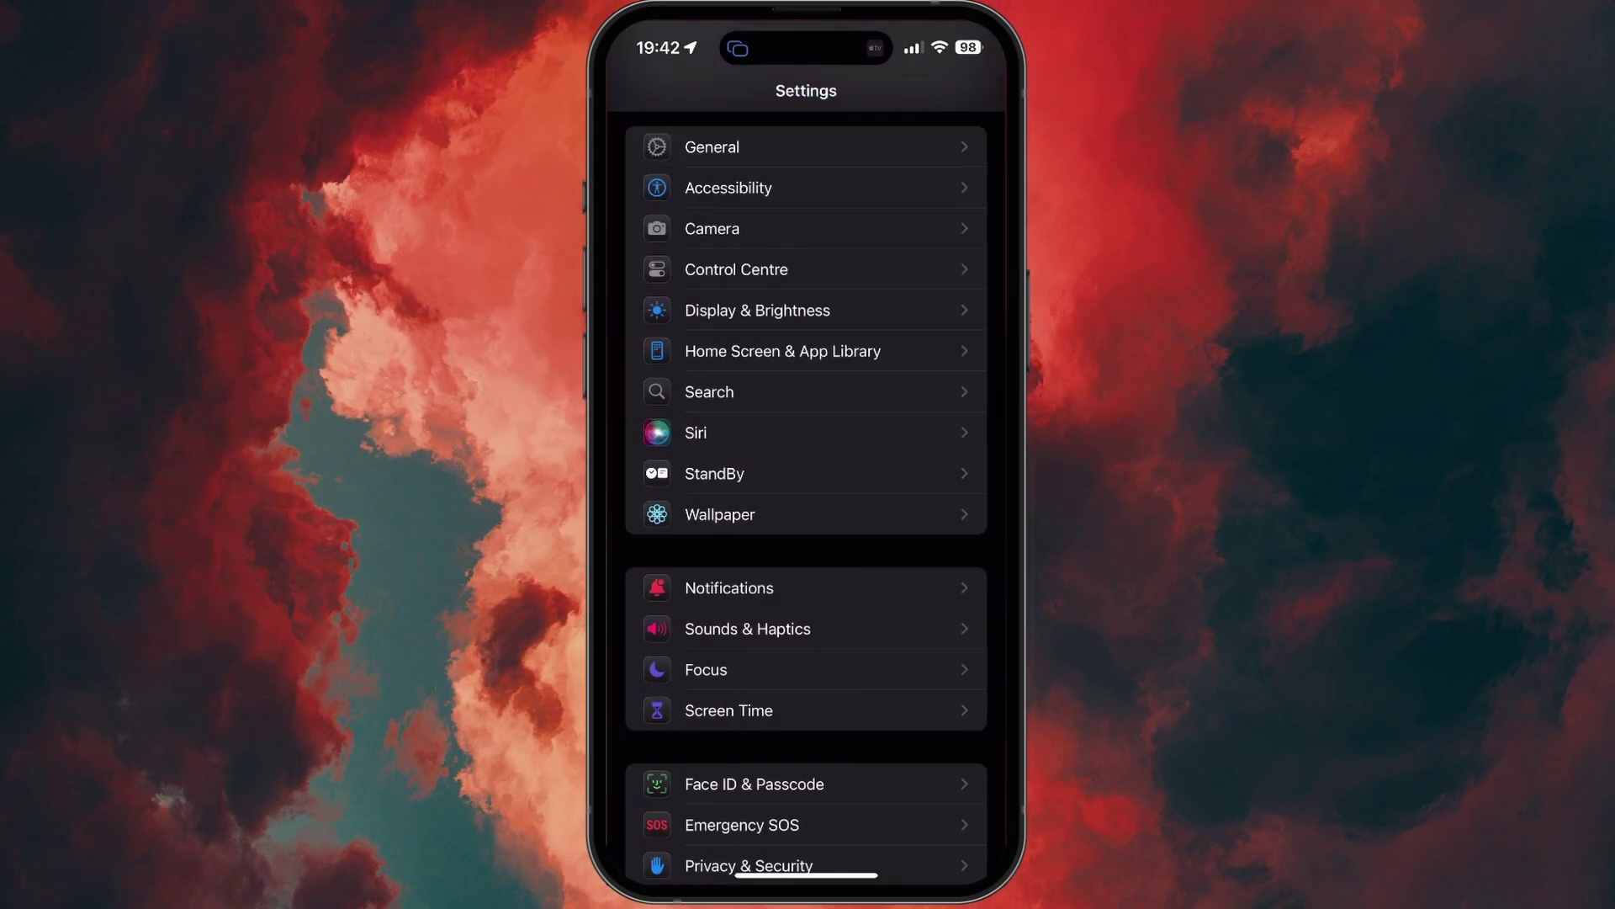
{"action": "scroll", "coordinate": [807, 505], "scroll_direction": "up", "scroll_amount": 5}
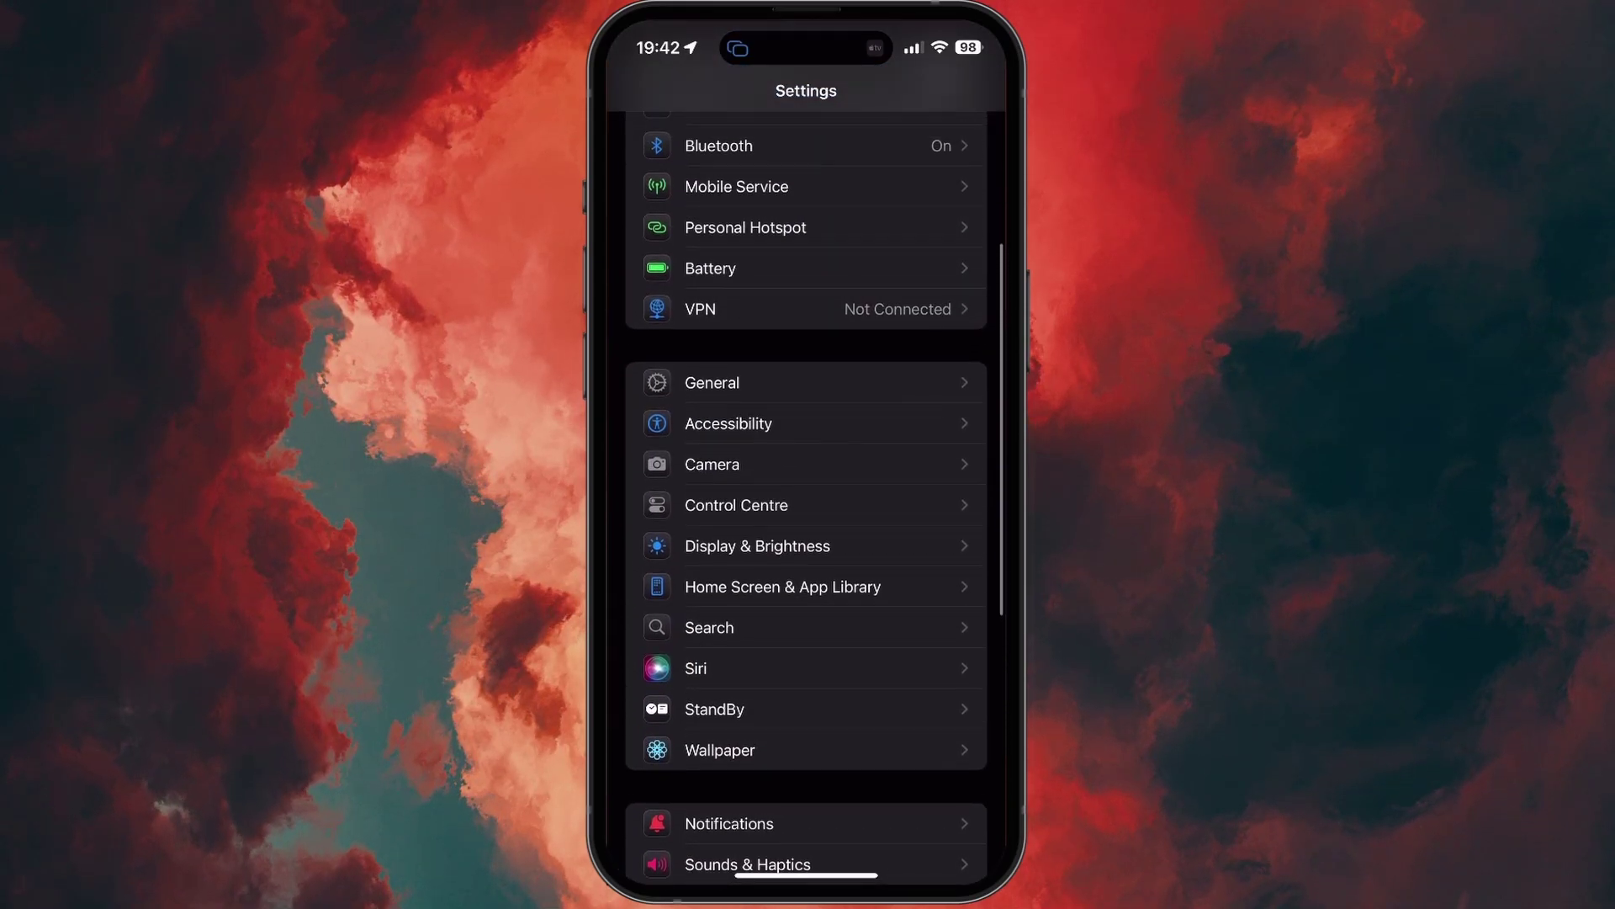